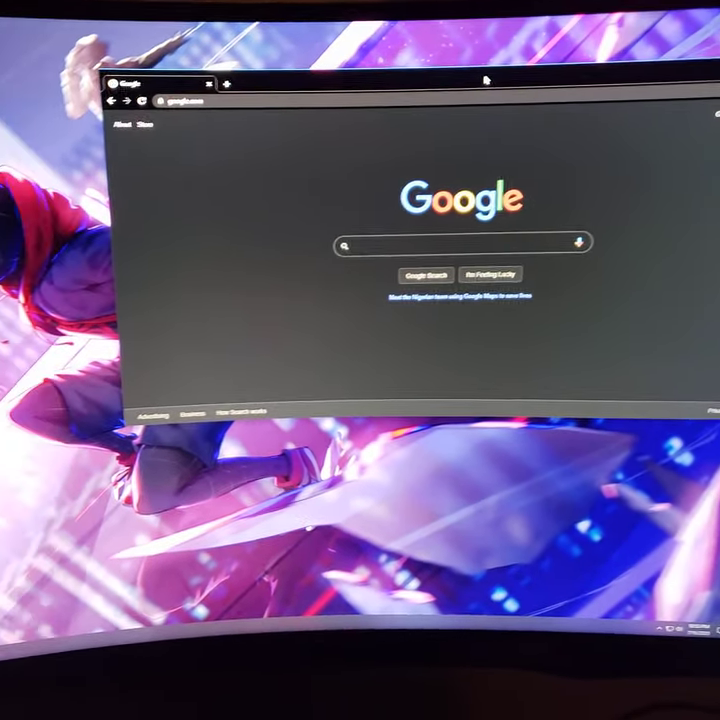
Move Chrome right, check the monitor's firmware in Support settings, then launch Spotify's web player.
left_click_drag(485, 80, 637, 88)
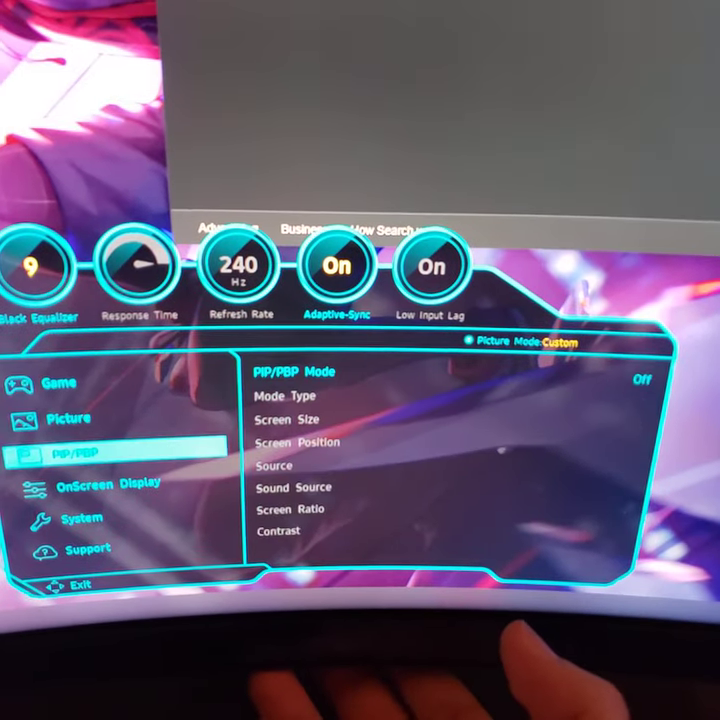
key("Down")
key("Down")
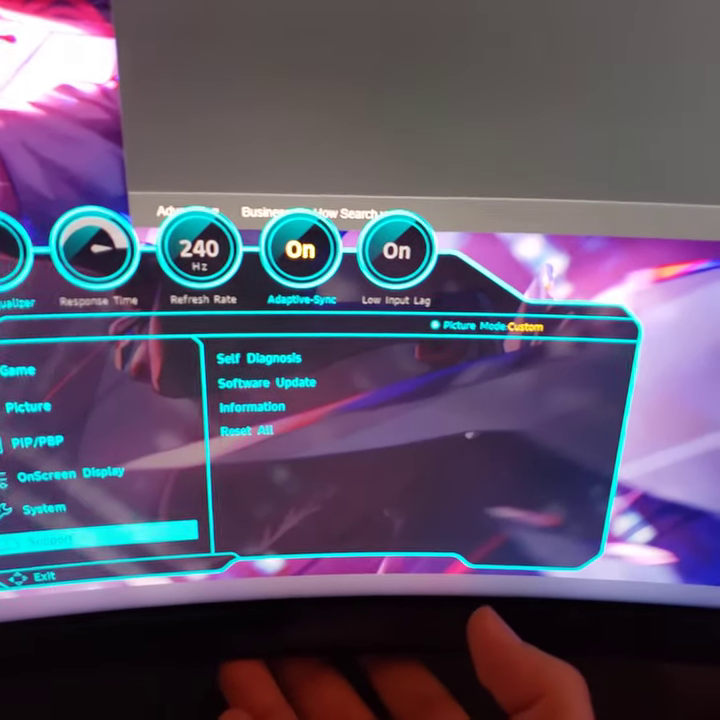
key("Return")
key("Down")
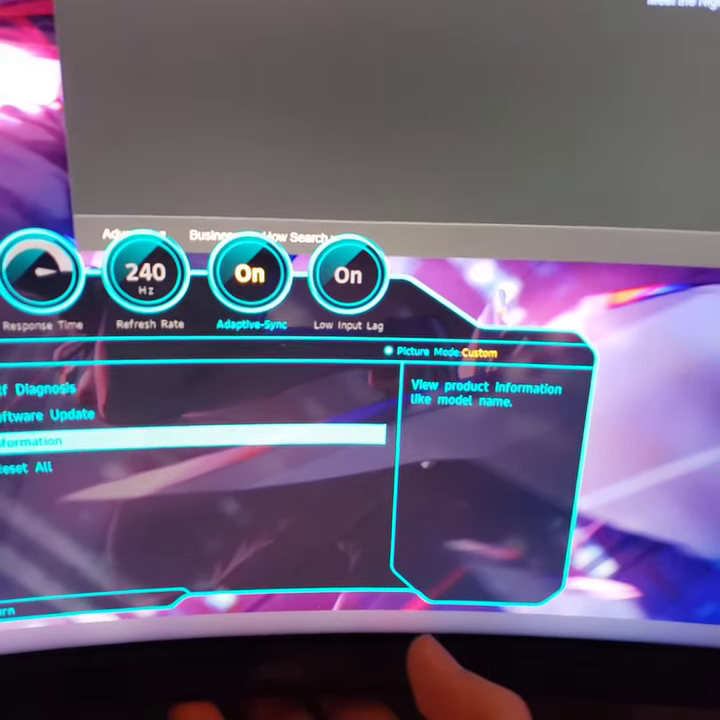
key("Up")
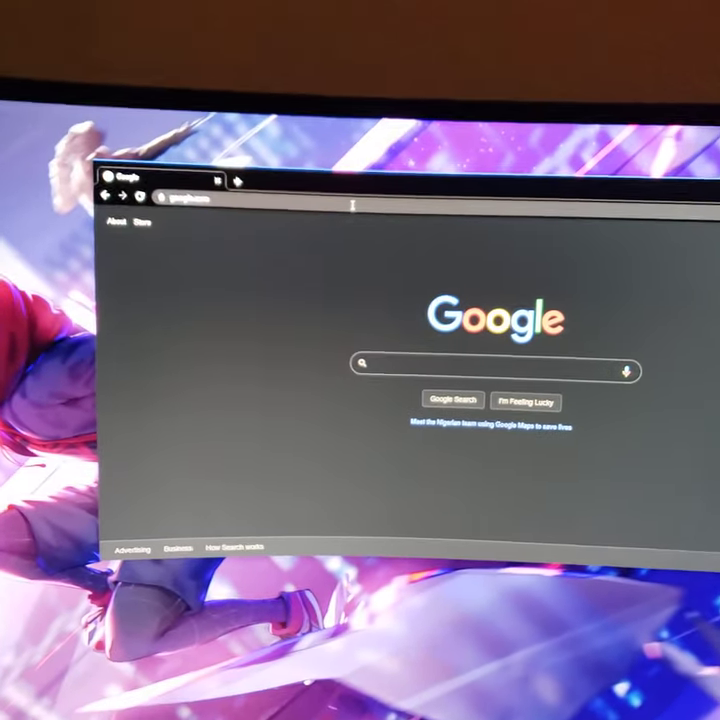
left_click(352, 205)
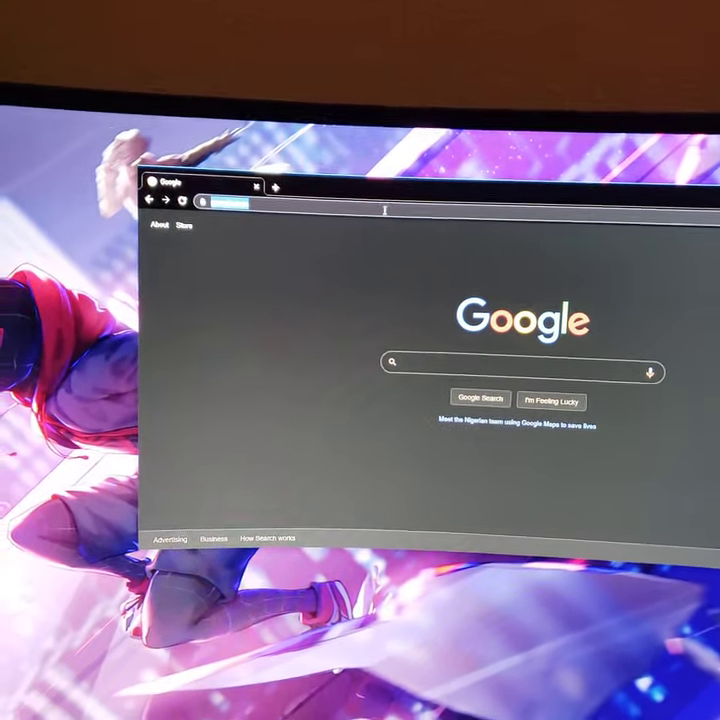
type("spotify.com/us/")
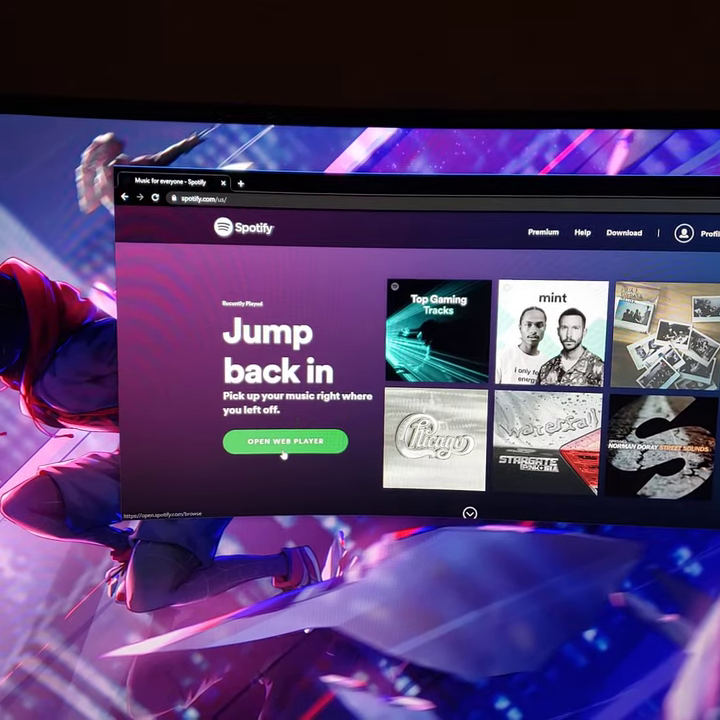
left_click(280, 452)
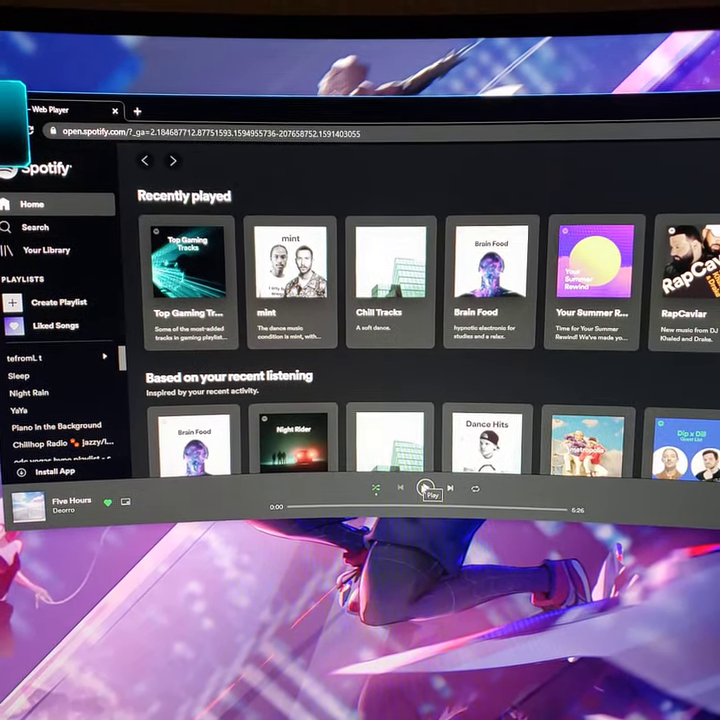
Start Five Hours by Deorro from the player bar once the web player loads.
left_click(431, 489)
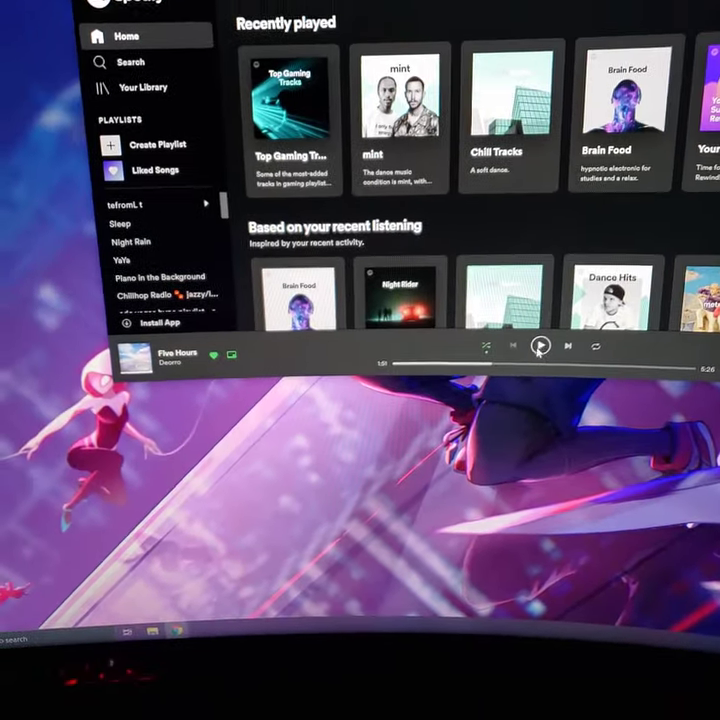
Resume Five Hours after playback stops at the 1:51 mark.
left_click(539, 346)
Pause Five Hours again at 1:52.
left_click(543, 327)
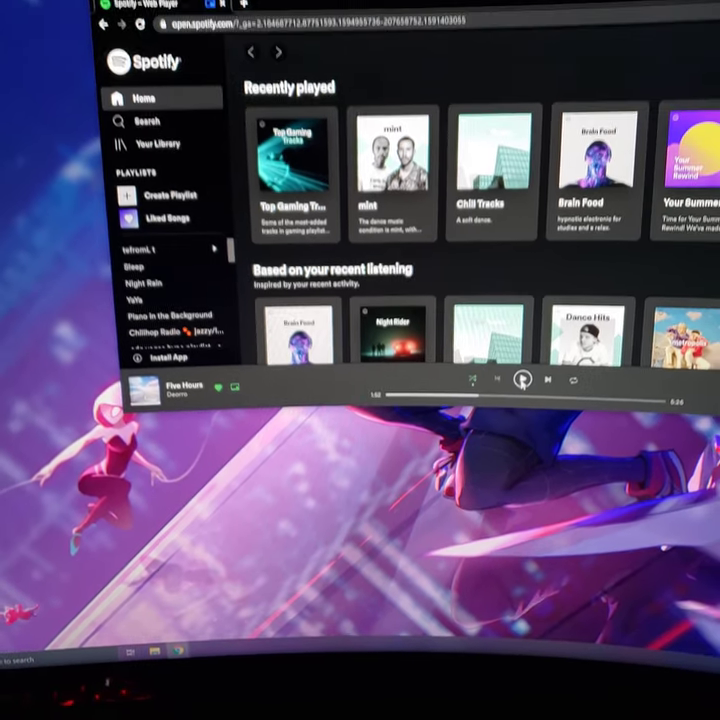